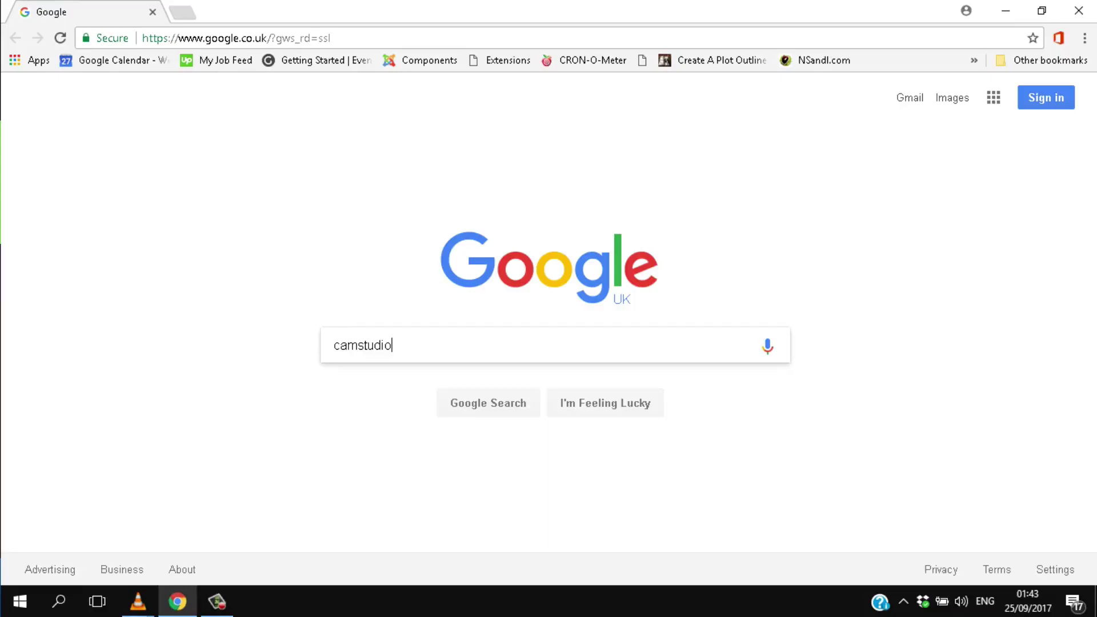
Search Google for 'camstudio' to list CamStudio download sites.
key("Return")
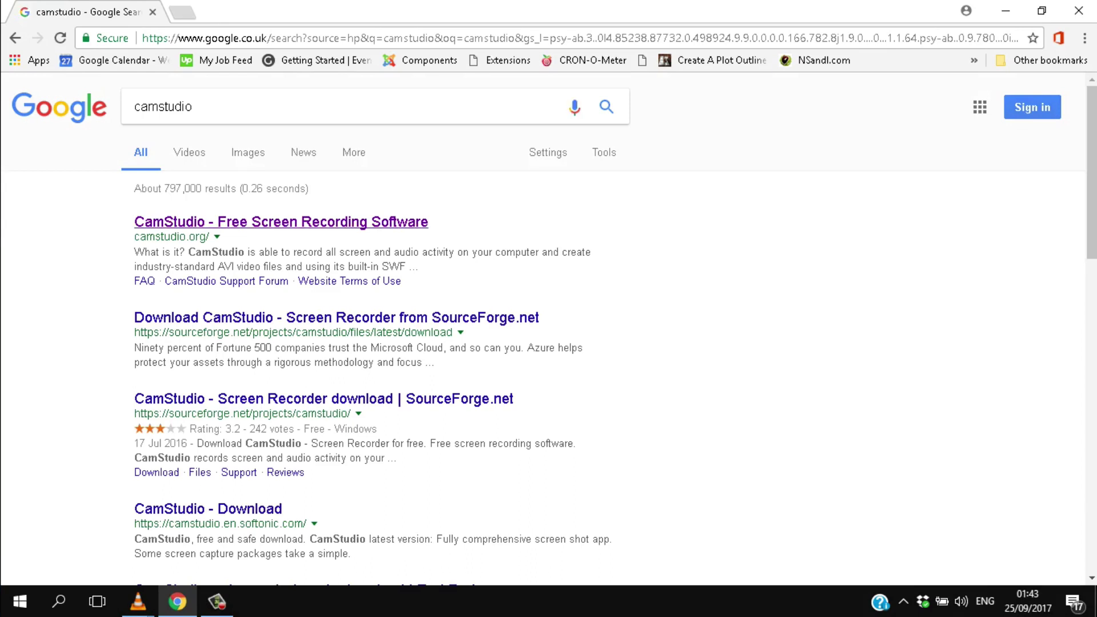
Download CamStudio from camstudio.org, declining the Search Manager sponsor offer in both prompts.
left_click(280, 222)
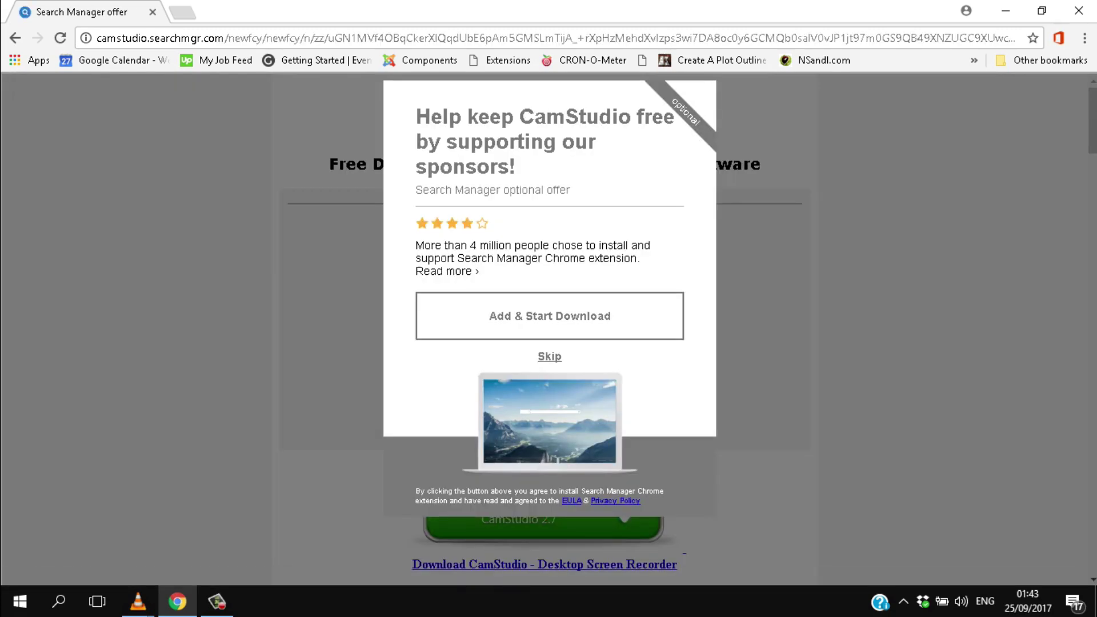
left_click(550, 356)
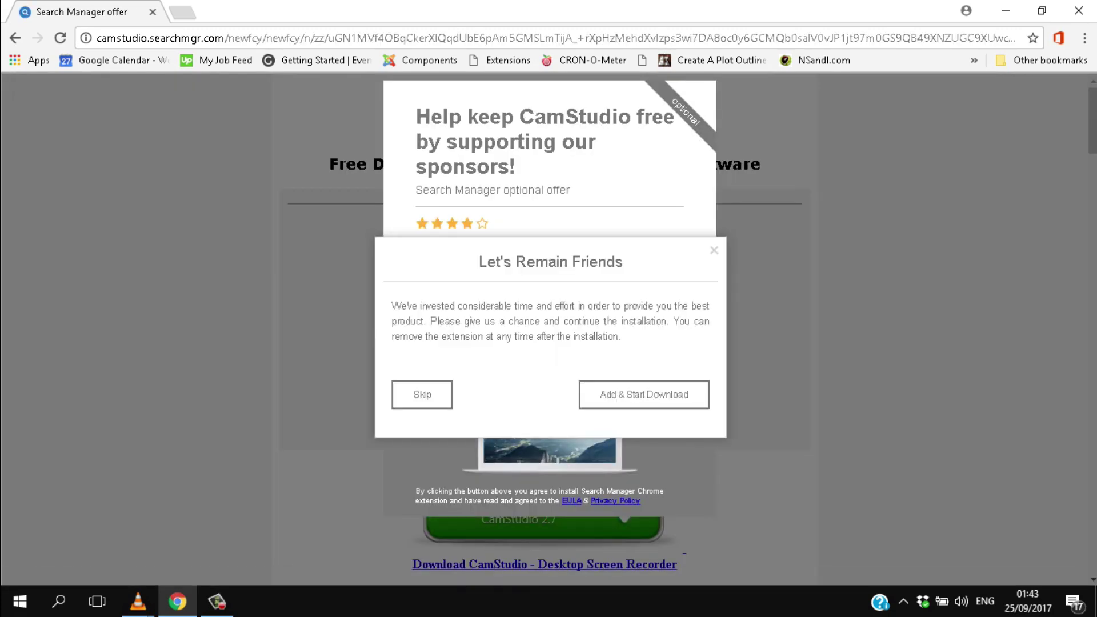
left_click(422, 395)
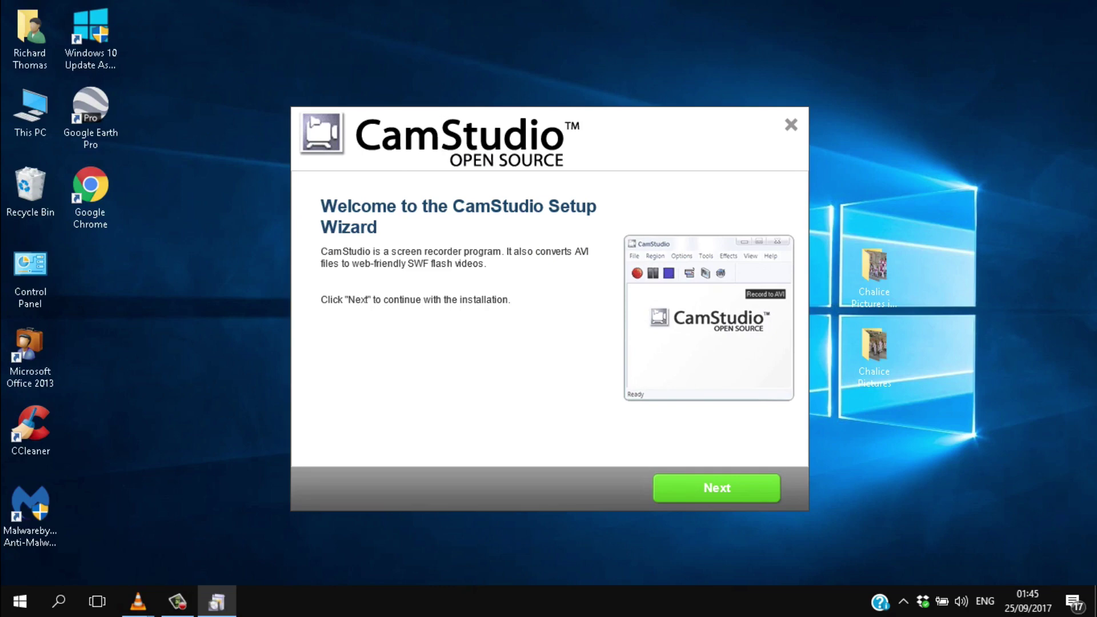
Install CamStudio, accepting the licence, declining the Avast and Yahoo offers, then launch it.
key("Return")
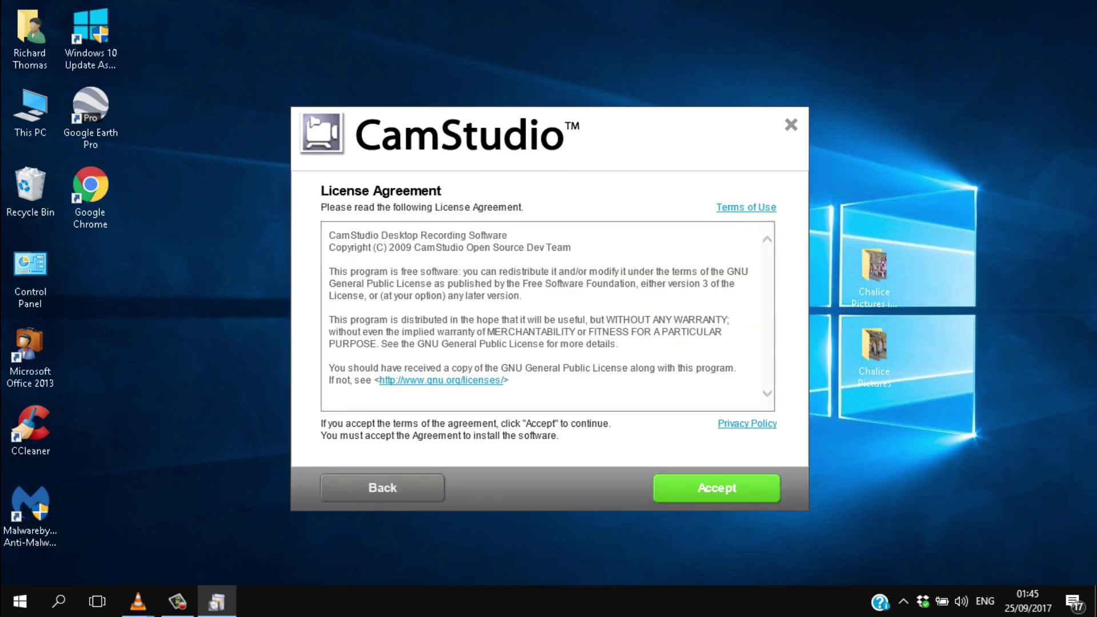
key("Return")
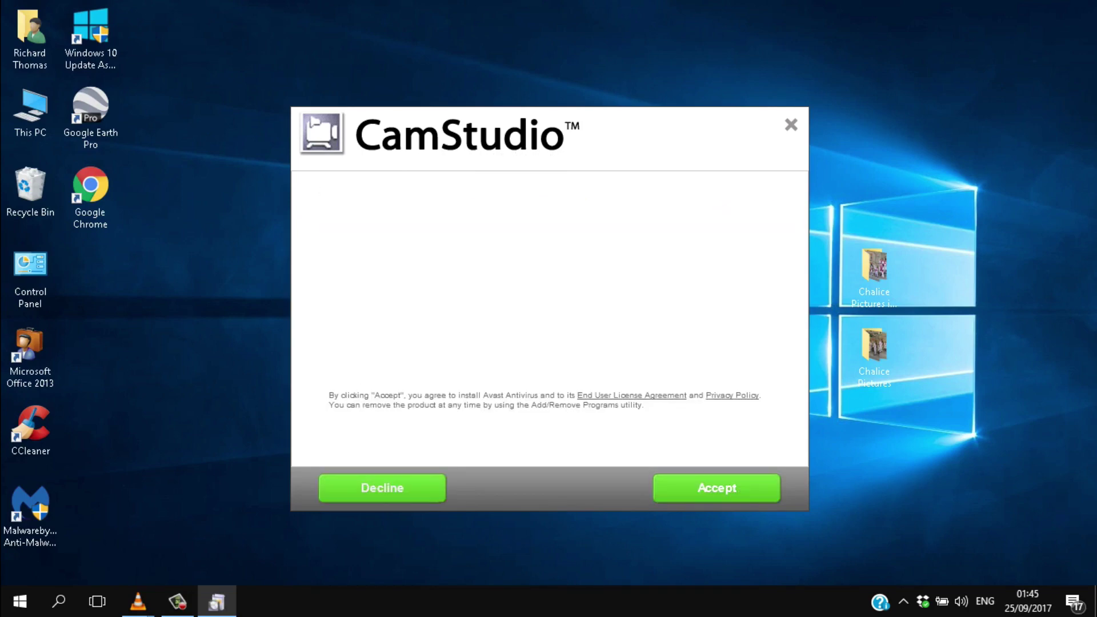
key("Return")
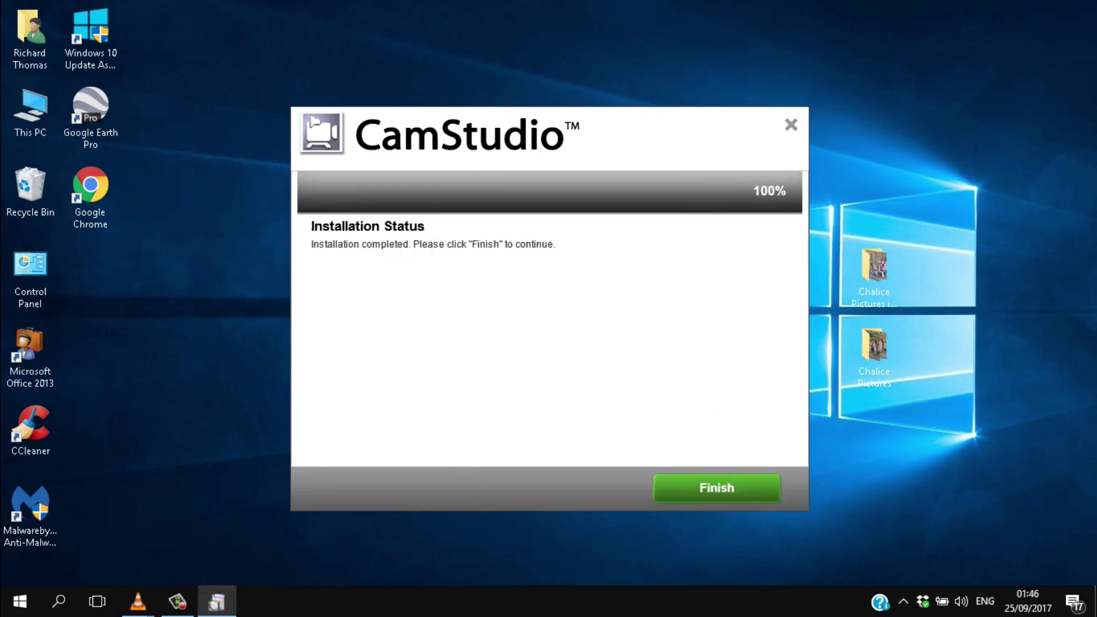
key("Return")
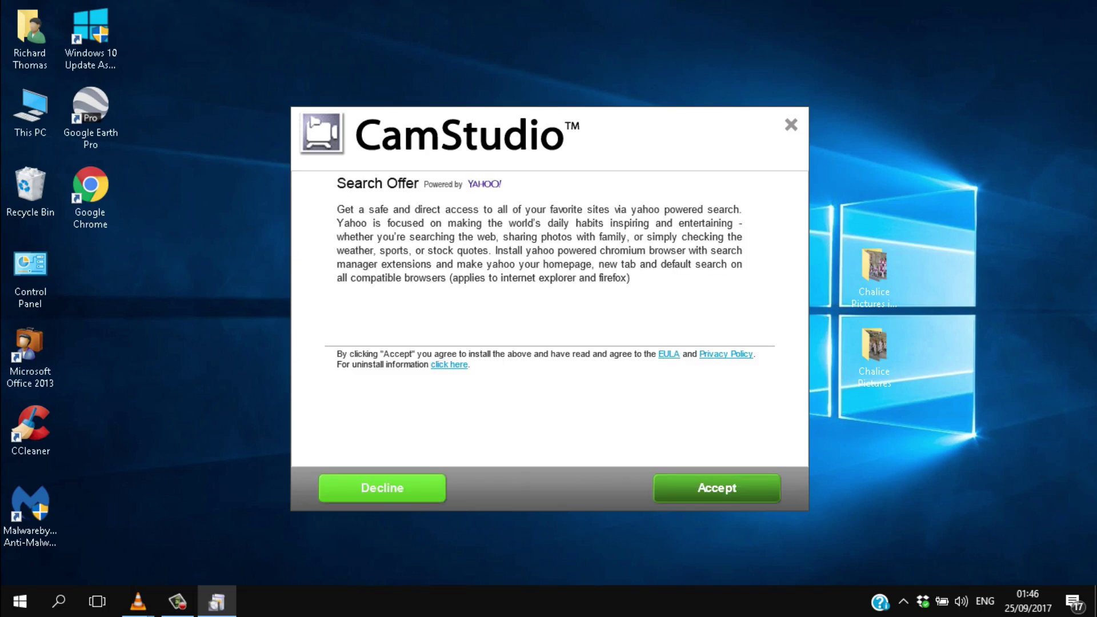
key("Return")
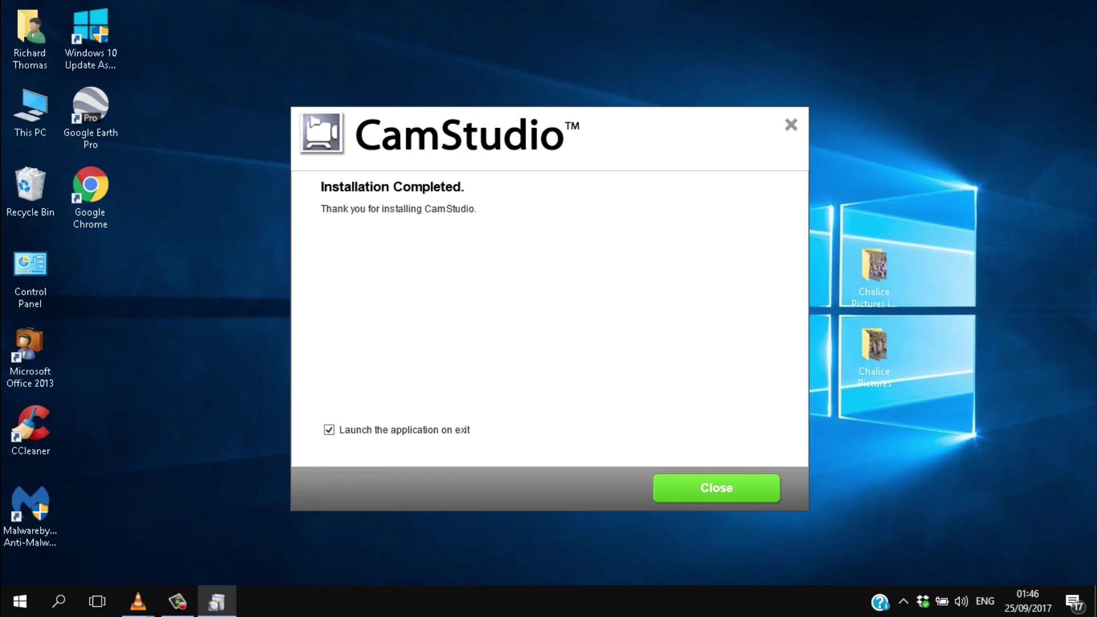
key("Return")
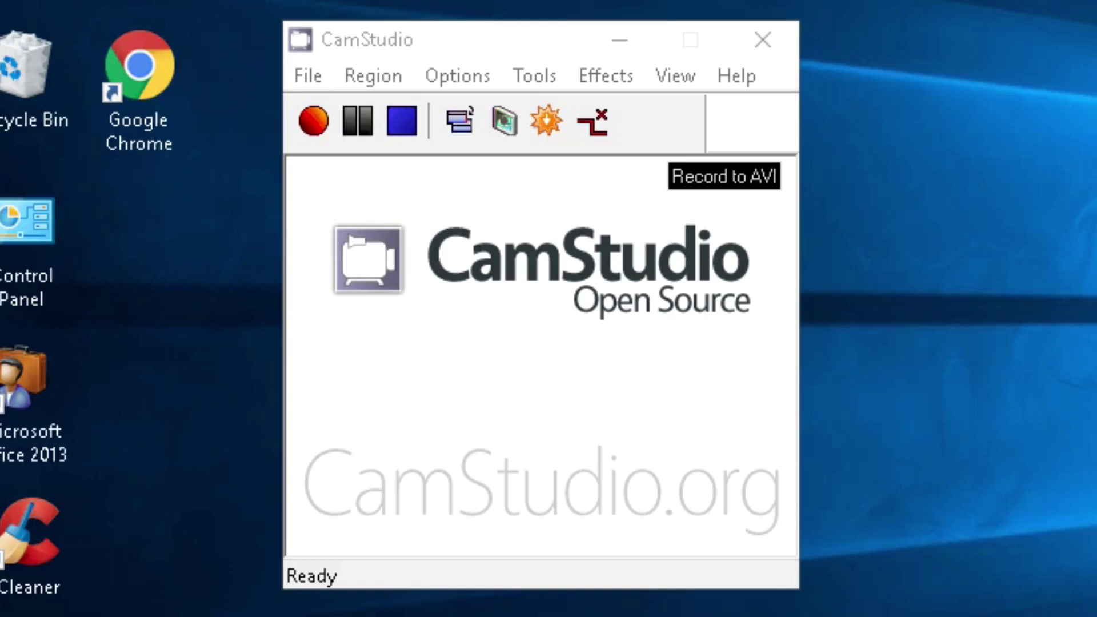
left_click(459, 120)
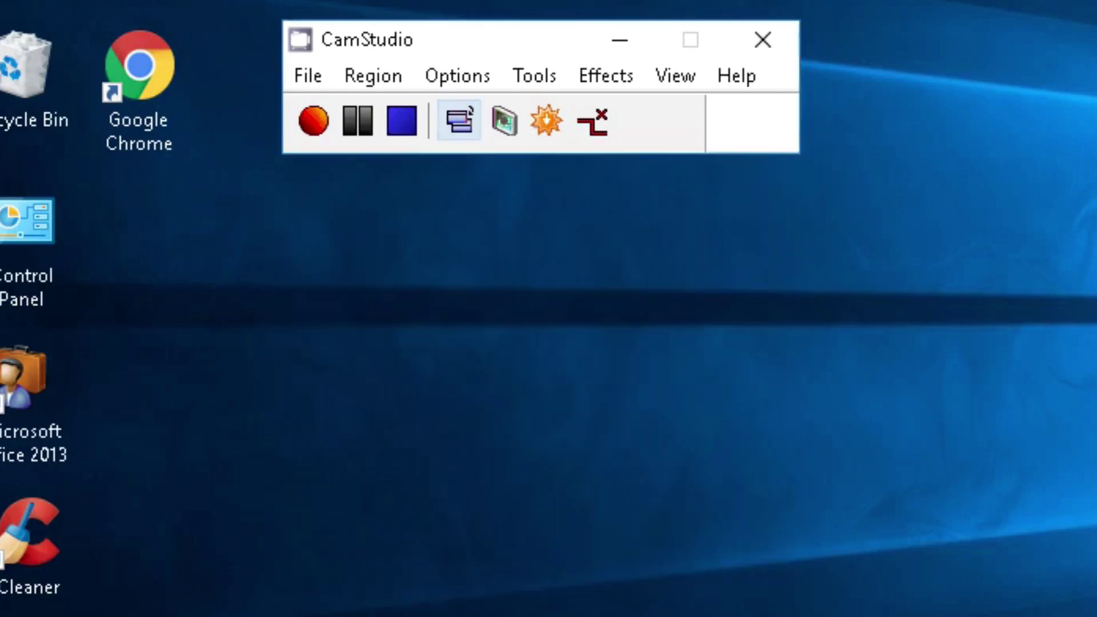
left_click(459, 120)
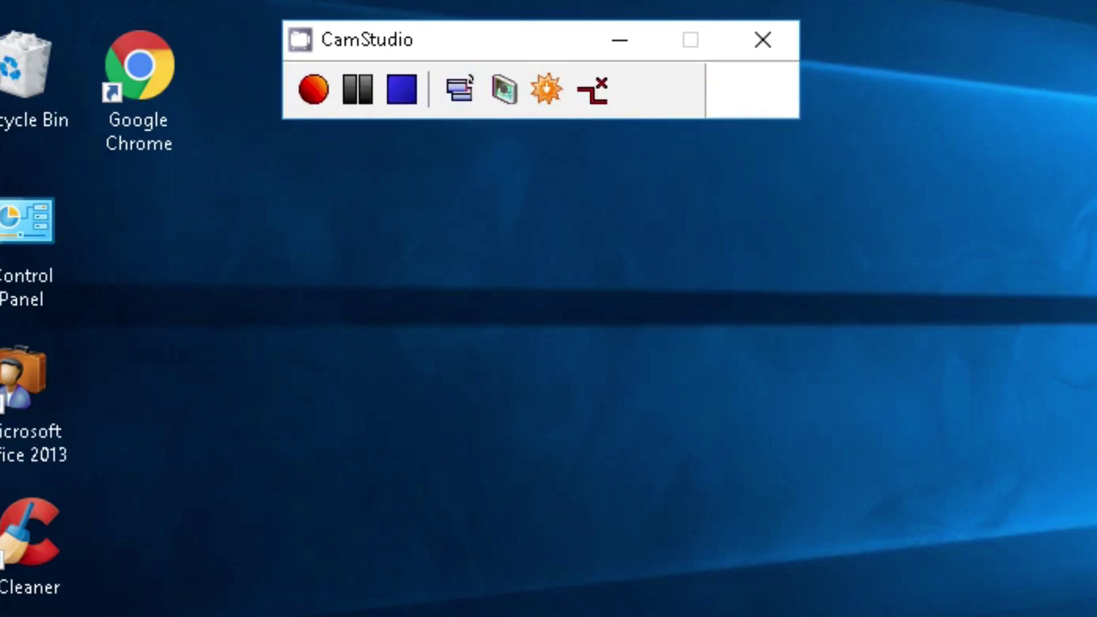
left_click(461, 88)
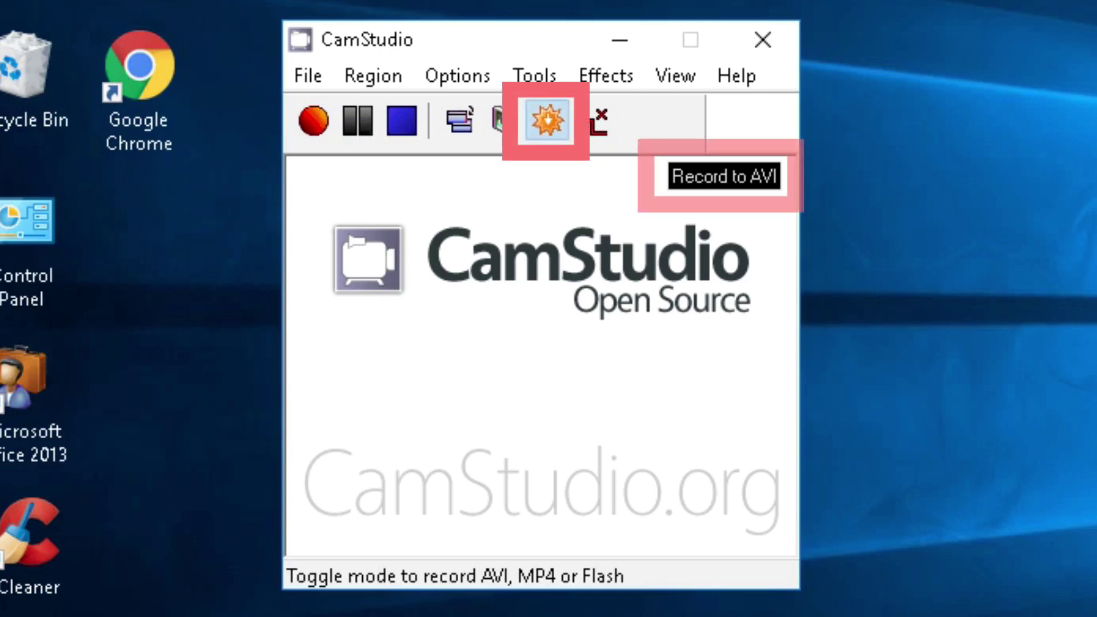
Cycle the recording format through SWF, MP4 and AVI, ending on Record to MP4.
left_click(547, 120)
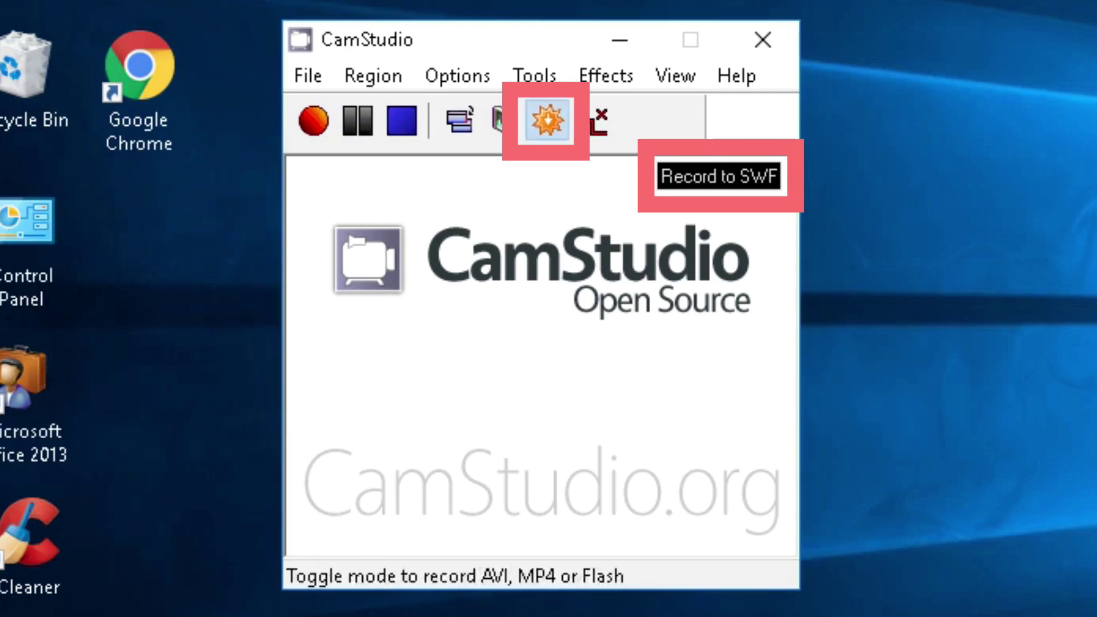
left_click(547, 120)
left_click(546, 120)
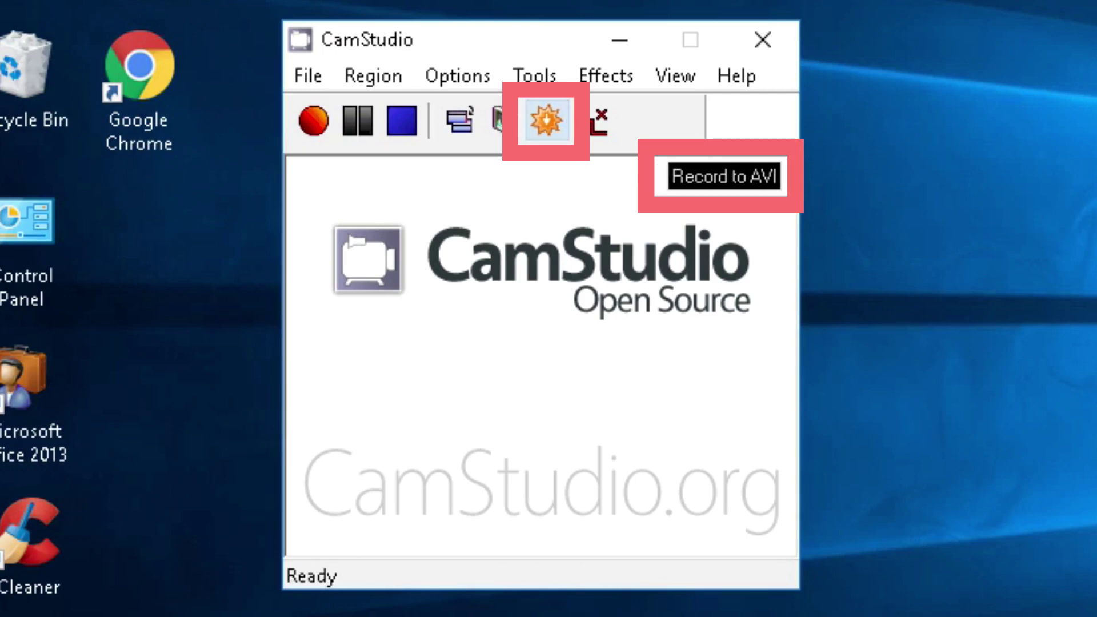
left_click(547, 120)
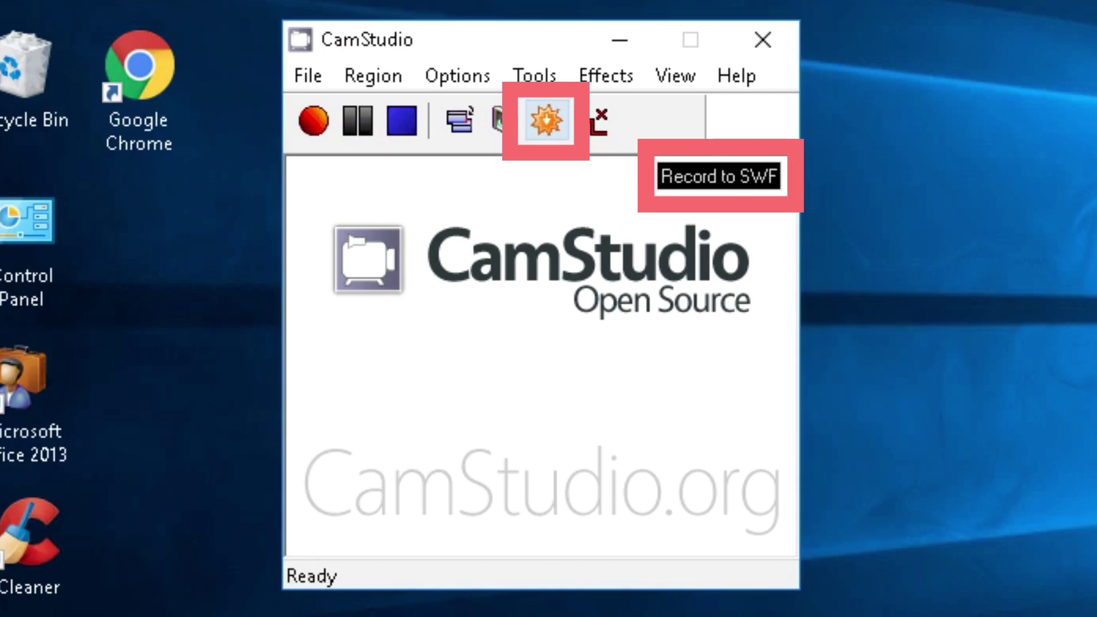
left_click(547, 120)
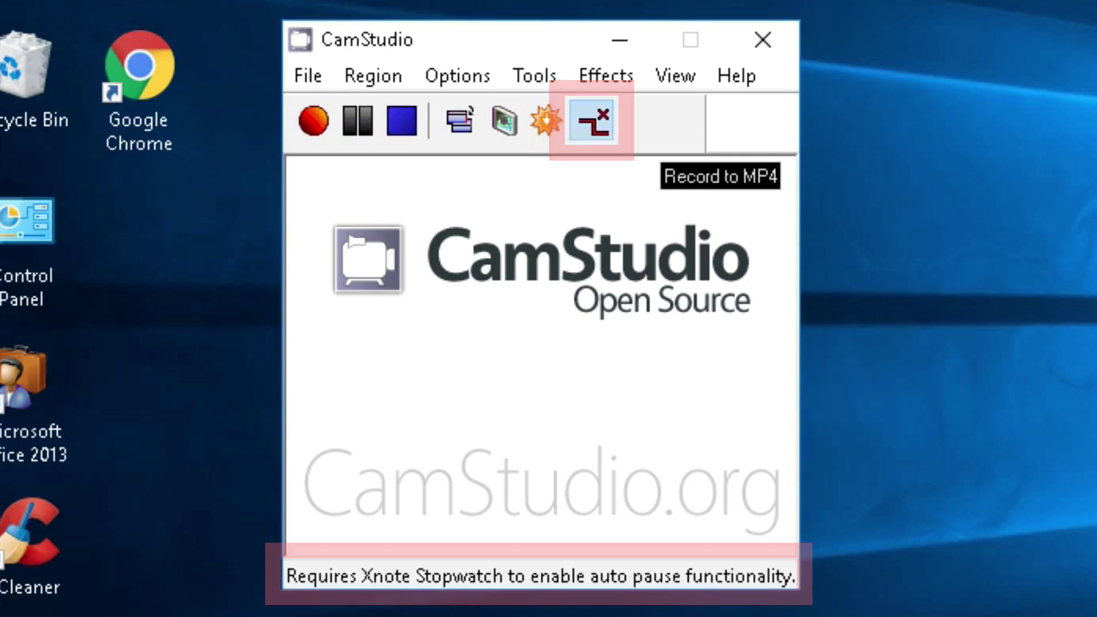
Show the File menu commands, then the Region menu with Full Screen selected.
left_click(308, 76)
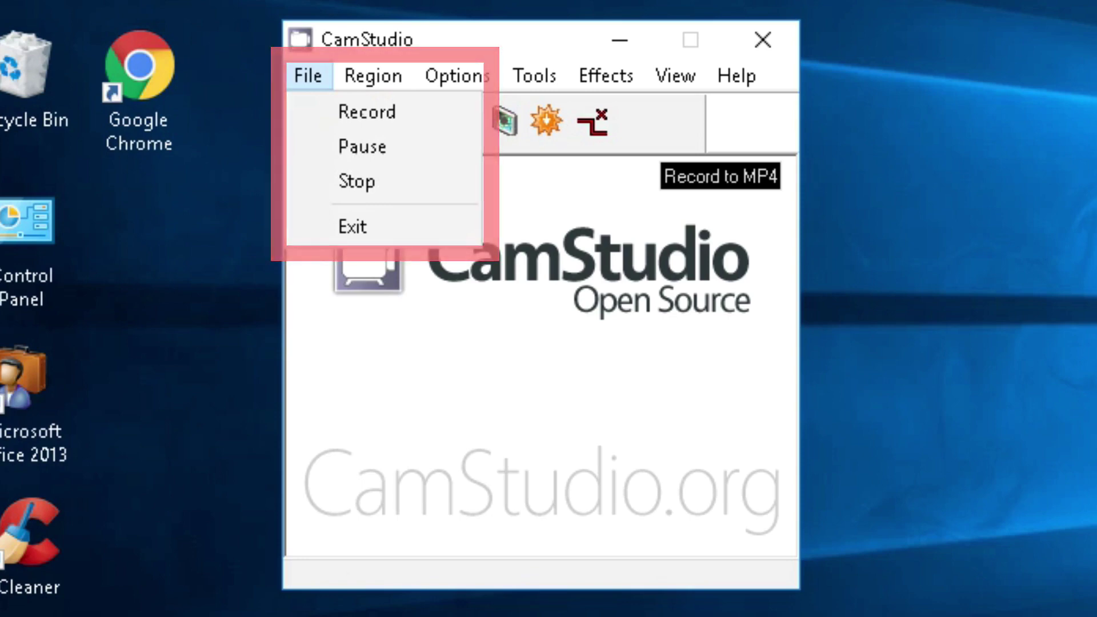
left_click(307, 75)
left_click(373, 75)
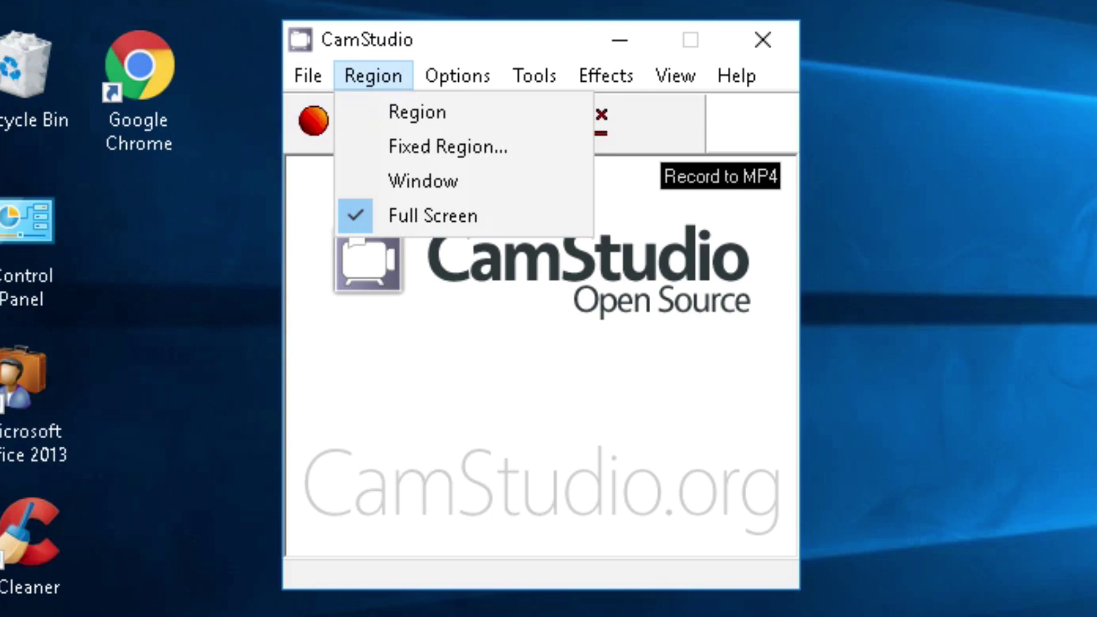
Look through the Options, Tools and Effects menus using Alt shortcuts.
key("Escape")
key("Escape")
key("alt+o")
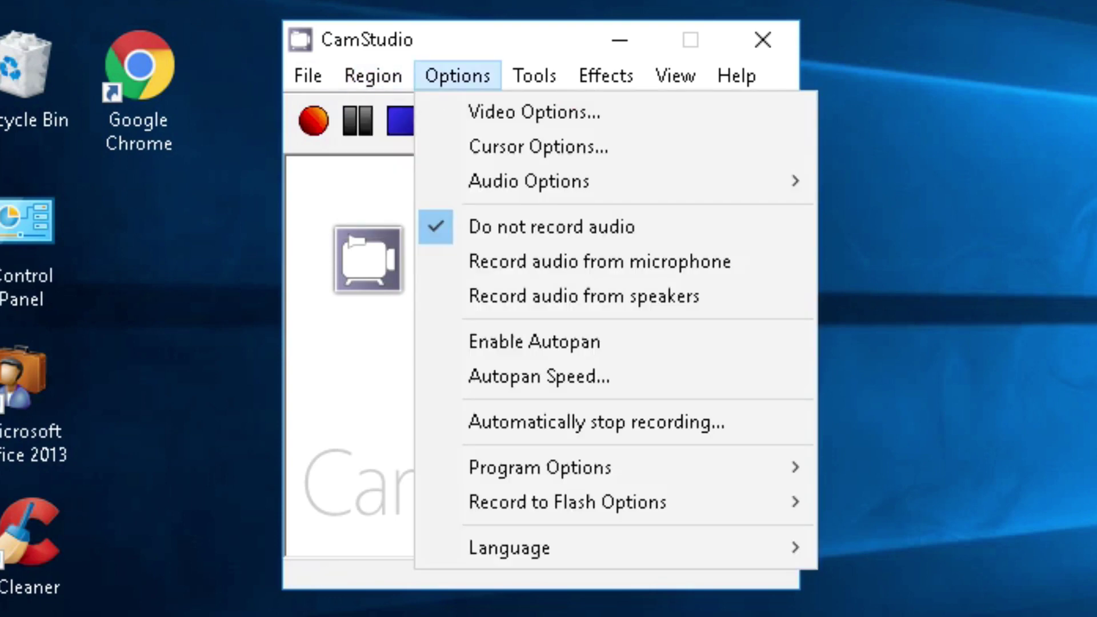
key("Escape")
key("Escape")
key("alt+t")
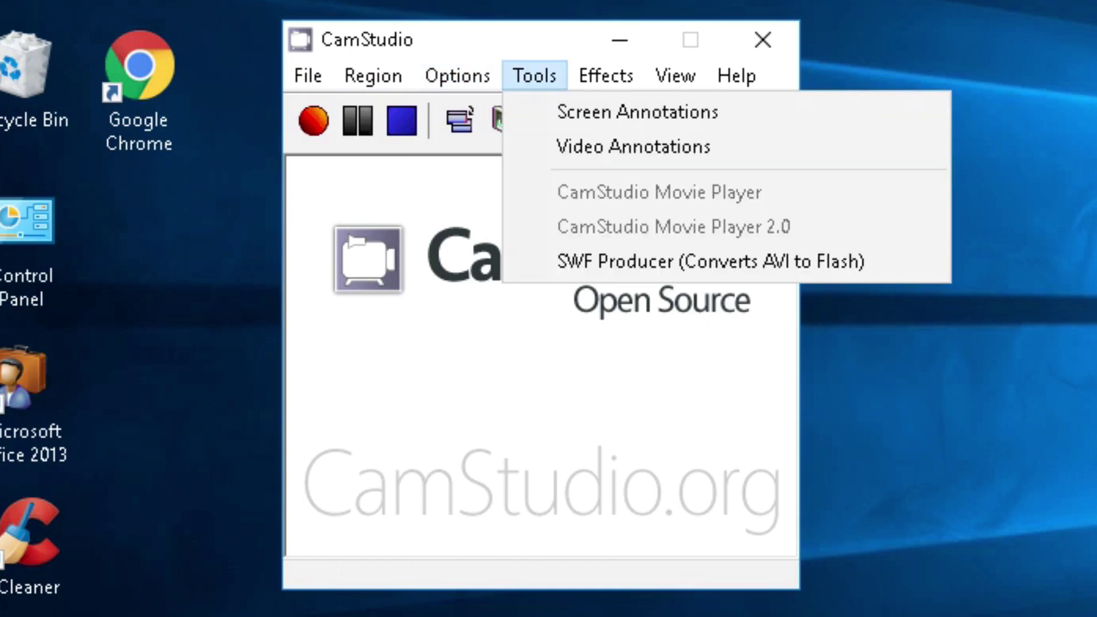
key("Escape")
key("Escape")
key("alt+e")
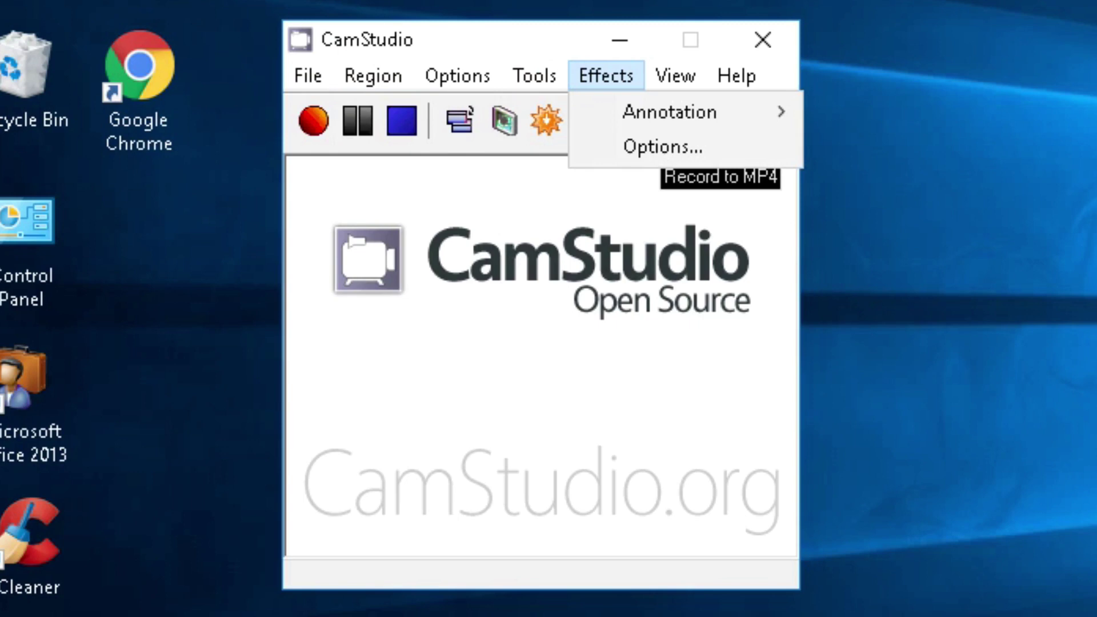
key("Escape")
Check the Normal, Compact and Buttons view layouts, then show the Help menu's links.
key("alt+v")
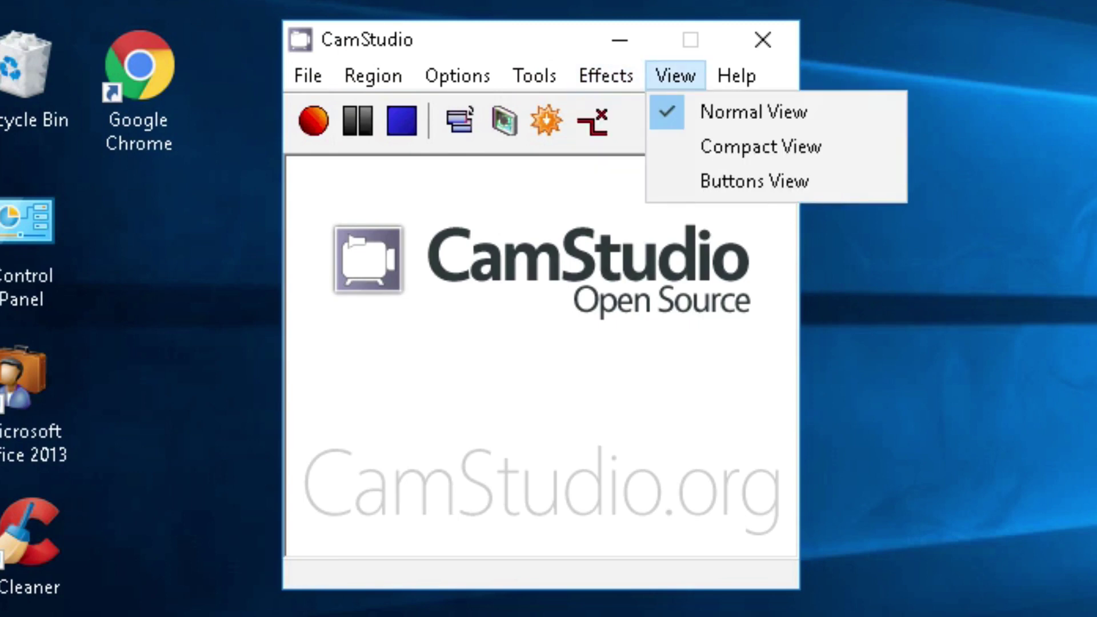
key("Escape")
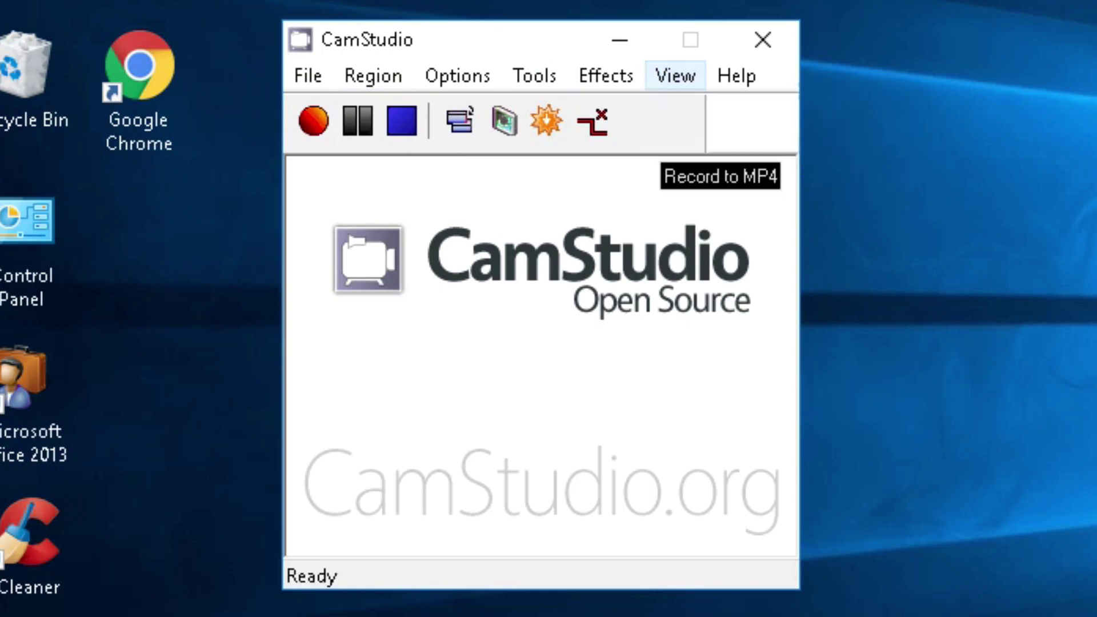
key("Right")
key("Down")
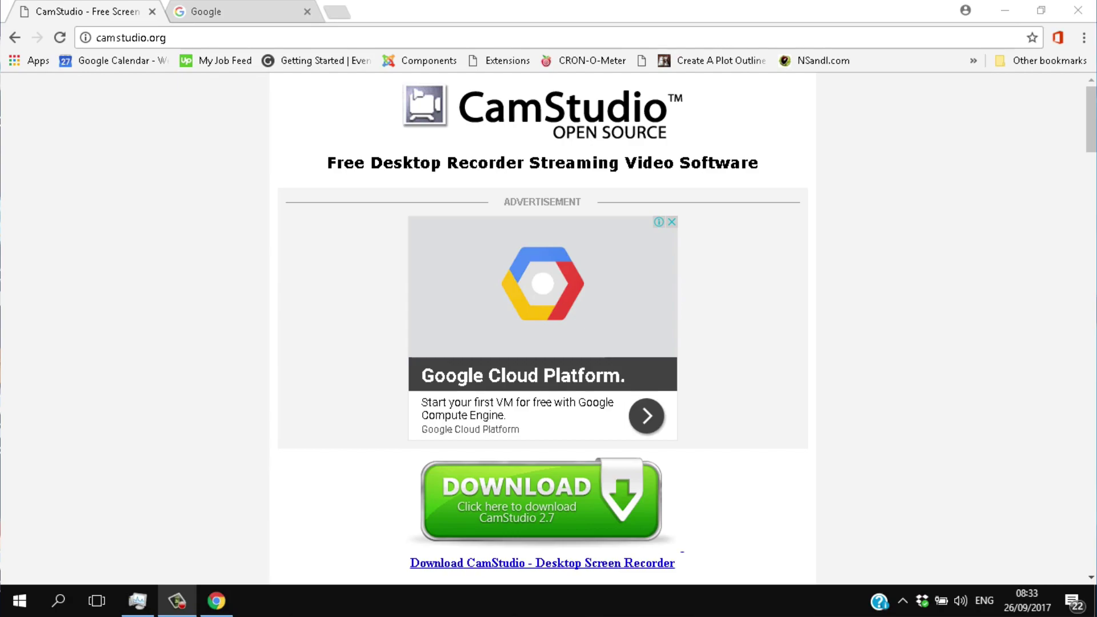
Scroll down camstudio.org and open the FAQ page in a new tab.
scroll(542, 328, "down", 9)
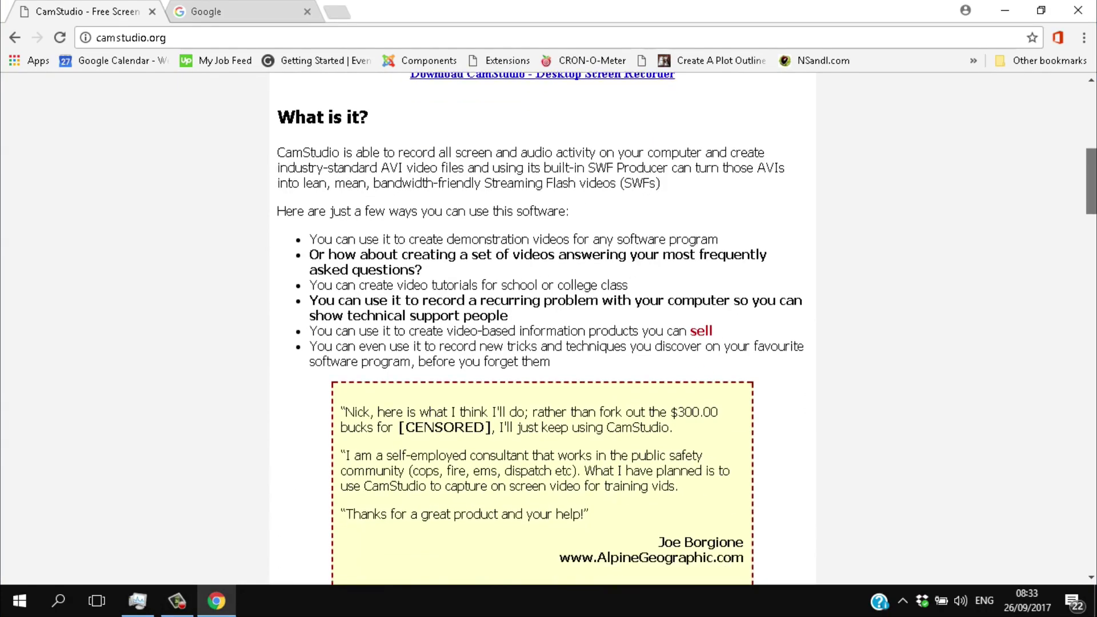
scroll(541, 329, "down", 20)
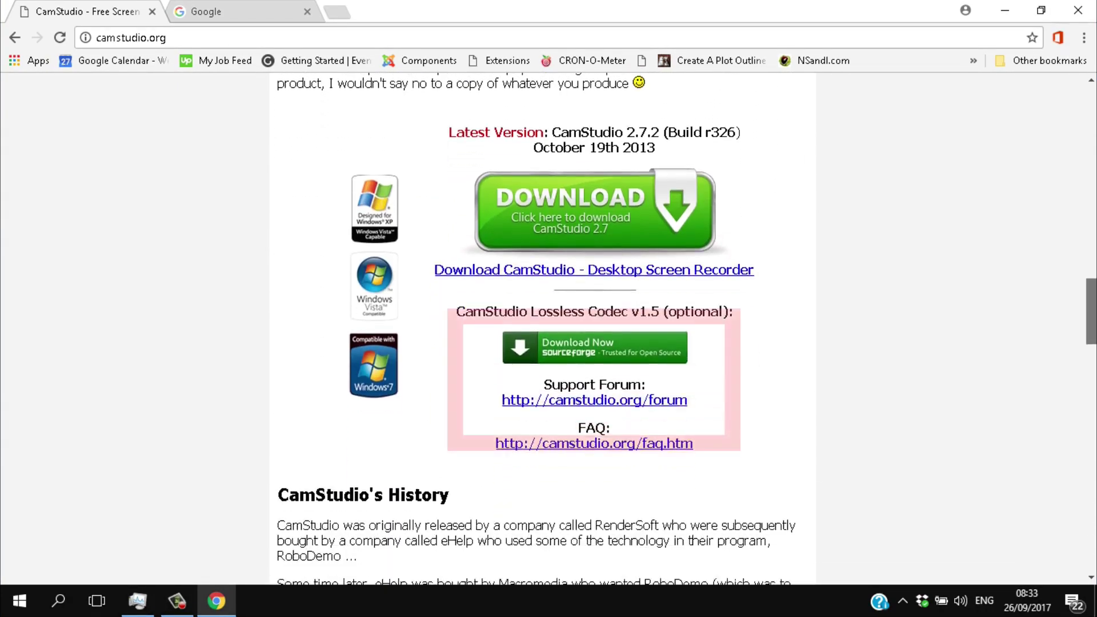
scroll(542, 329, "down", 1)
left_click(595, 402)
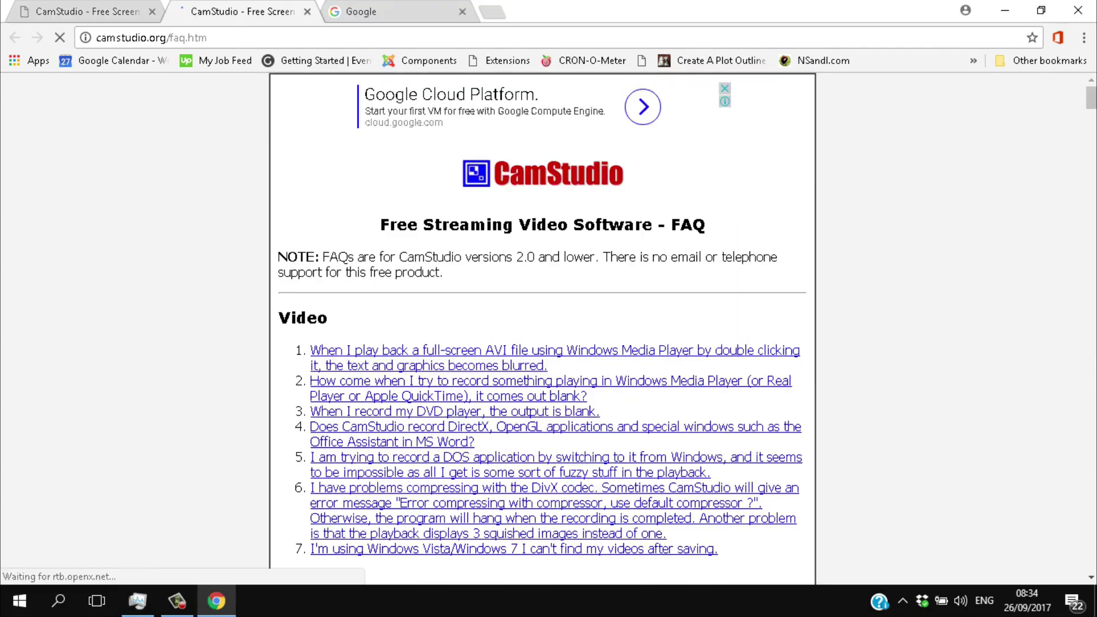
Read down the FAQ page and the support forum's Recent Discussions.
scroll(542, 329, "down", 7)
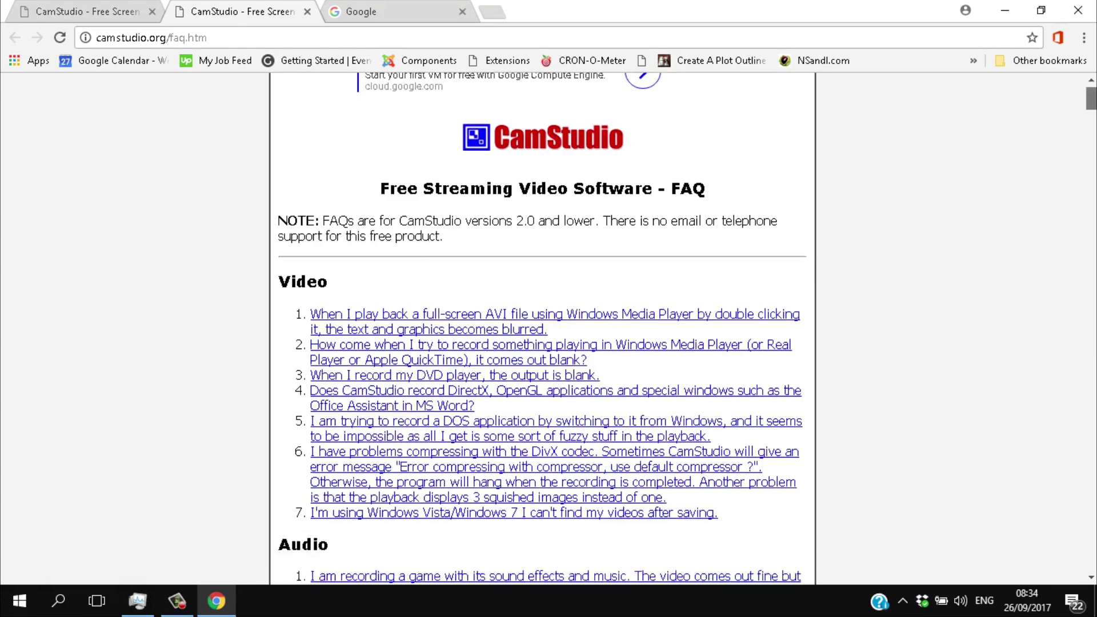
scroll(542, 328, "down", 6)
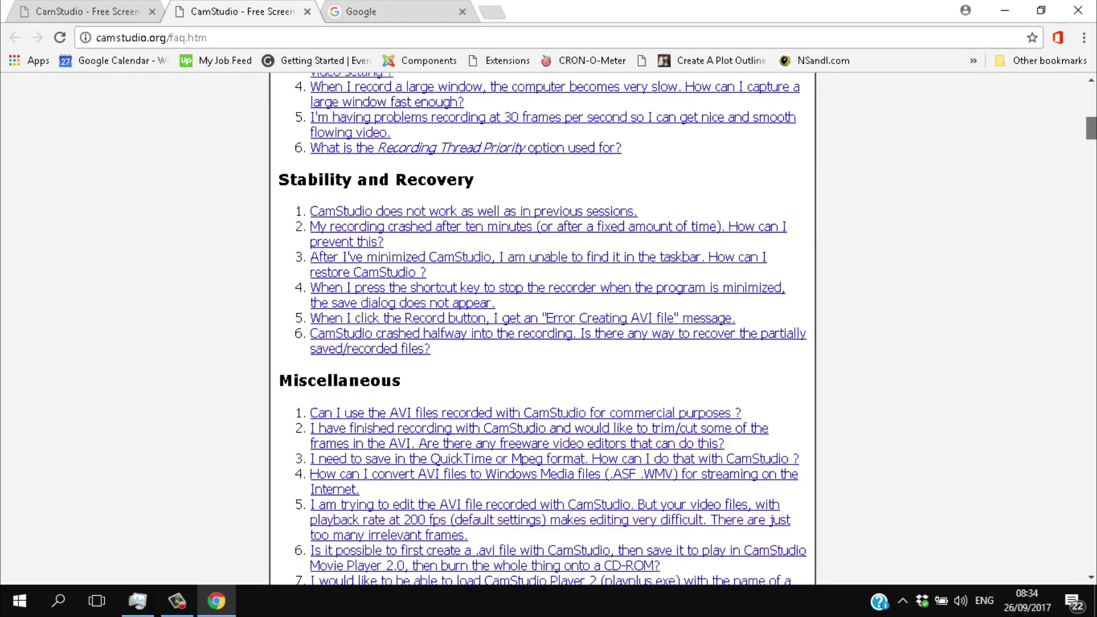
scroll(548, 326, "down", 4)
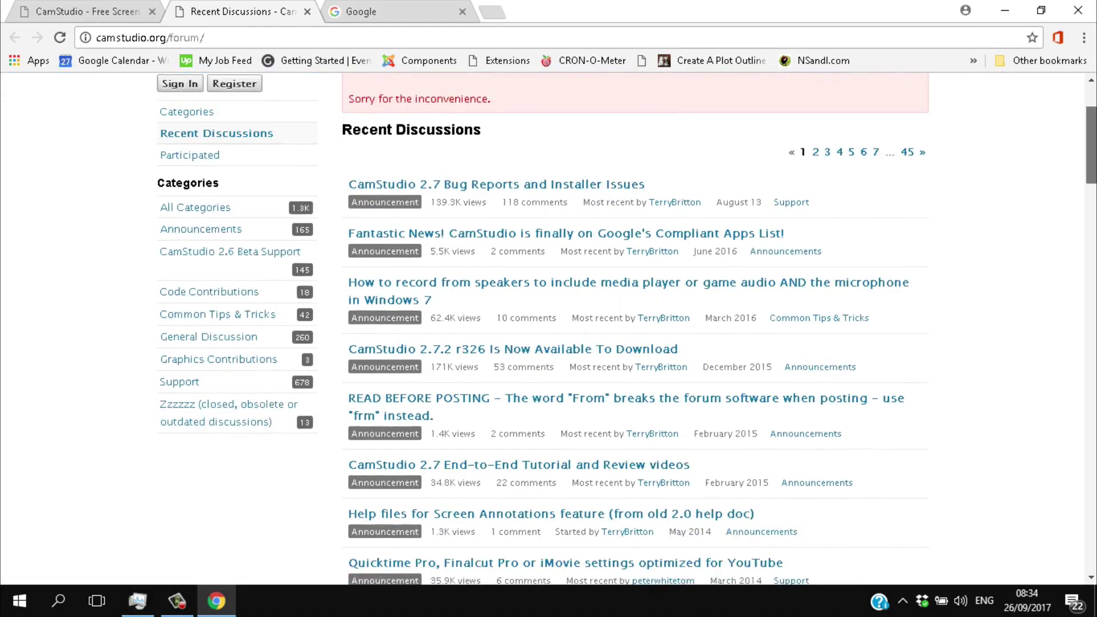
scroll(549, 326, "down", 2)
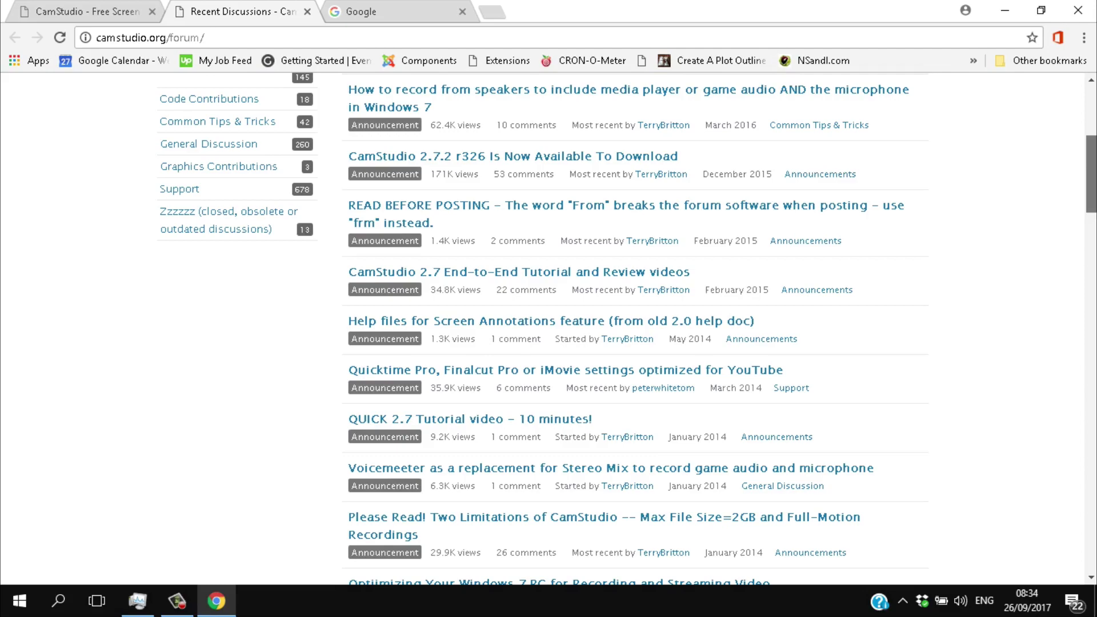
scroll(543, 329, "down", 1)
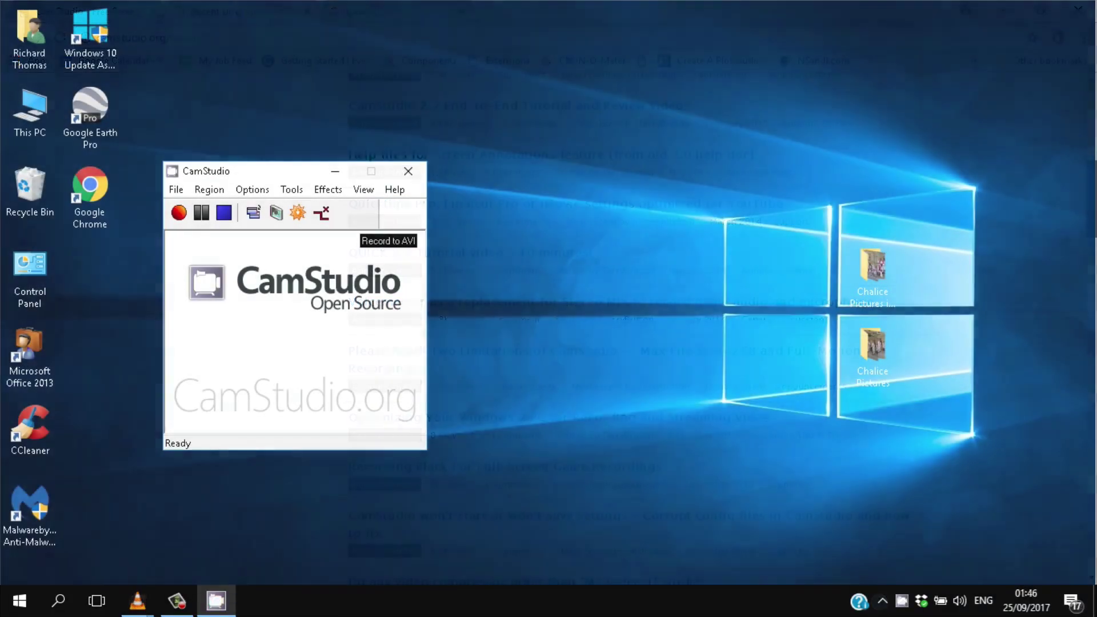